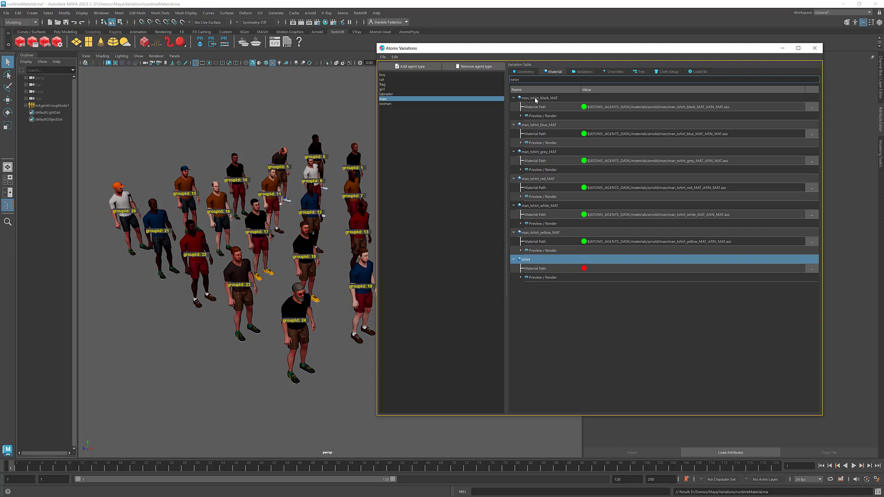
- Copy the diffuse path of man_tshirt_white_MAT into Diffuse Path 0 of the tshirt material's preview settings
{"action": "left_click", "coordinate": [520, 278]}
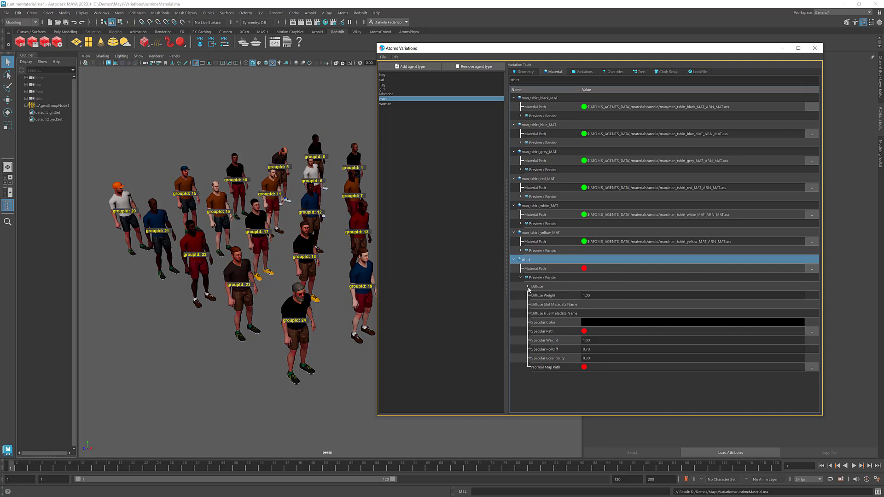
{"action": "left_click", "coordinate": [528, 287]}
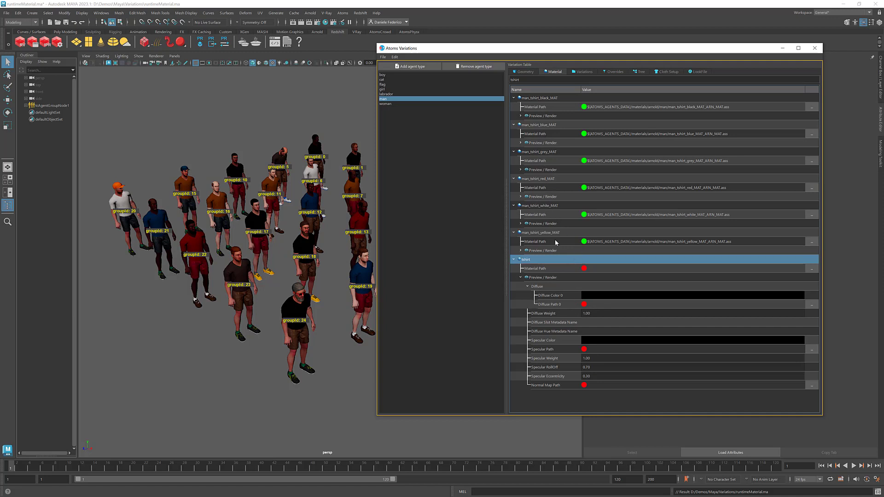
{"action": "left_click", "coordinate": [521, 223]}
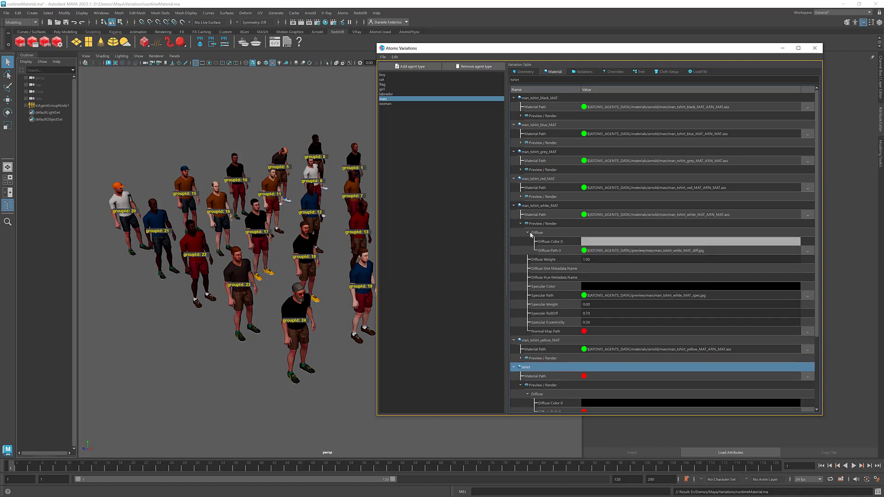
{"action": "double_click", "coordinate": [621, 250]}
{"action": "key", "text": "ctrl+c"}
{"action": "left_click", "coordinate": [528, 233]}
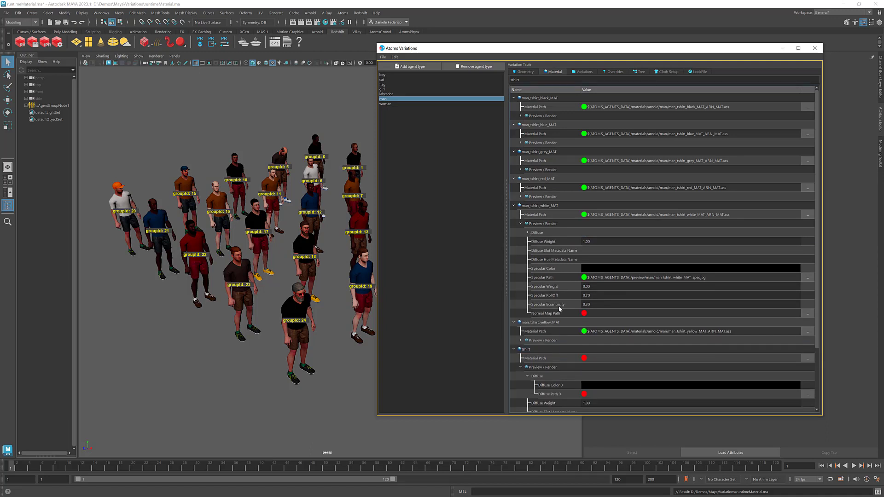
{"action": "scroll", "coordinate": [592, 364], "scroll_direction": "down", "scroll_amount": 1}
{"action": "left_click", "coordinate": [611, 367]}
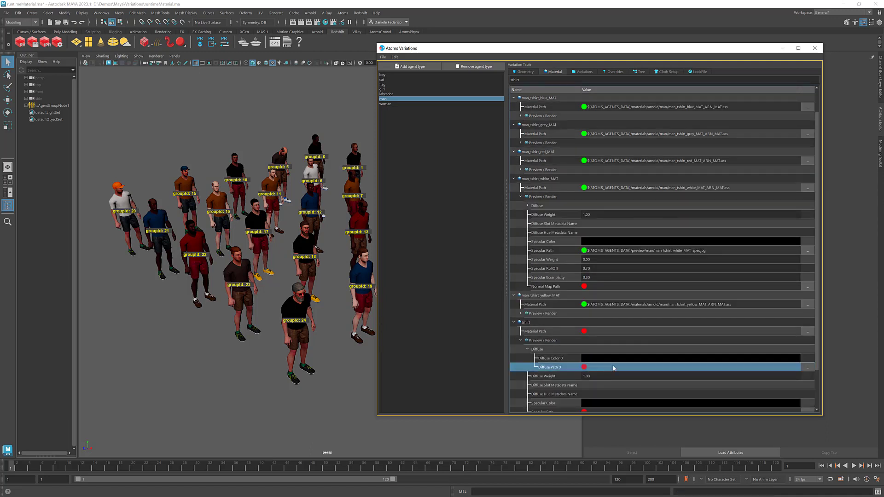
{"action": "double_click", "coordinate": [614, 367]}
{"action": "key", "text": "ctrl+v"}
{"action": "key", "text": "Return"}
- Add a second diffuse color and path entry to the tshirt material
{"action": "right_click", "coordinate": [573, 351]}
{"action": "left_click", "coordinate": [578, 354]}
{"action": "scroll", "coordinate": [576, 359], "scroll_direction": "down", "scroll_amount": 2}
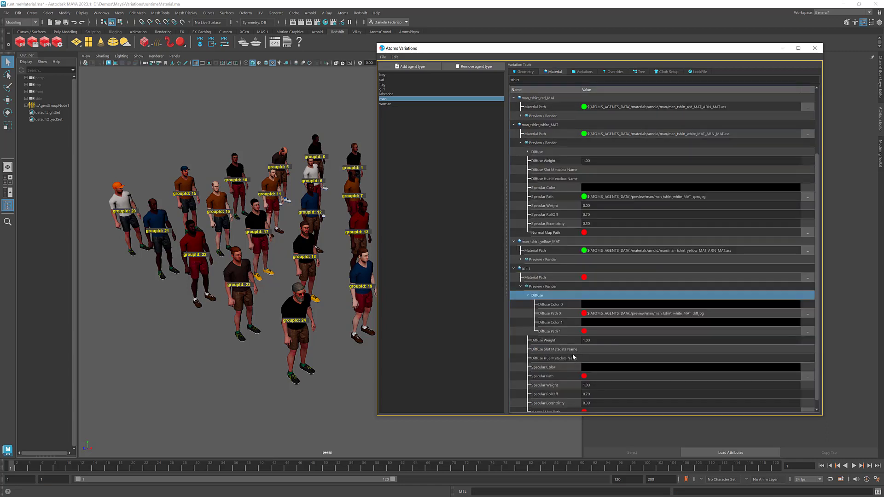
- Try to set the tshirt material's Diffuse Color 1 to a dull yellow
{"action": "double_click", "coordinate": [608, 325]}
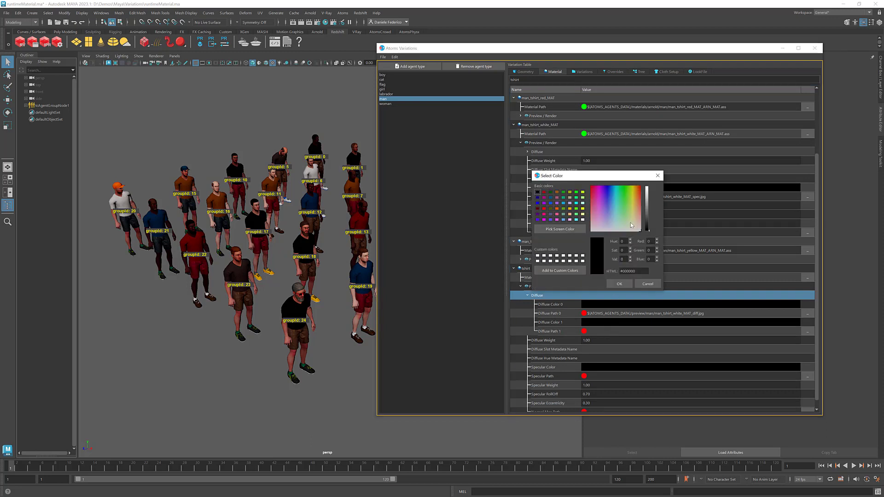
{"action": "left_click", "coordinate": [631, 197]}
{"action": "left_click", "coordinate": [633, 194]}
{"action": "left_click", "coordinate": [648, 199]}
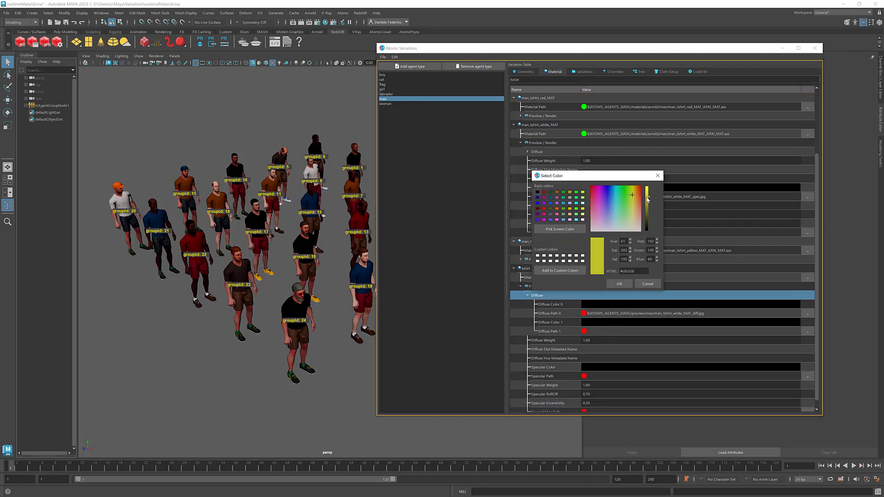
{"action": "left_click", "coordinate": [619, 284]}
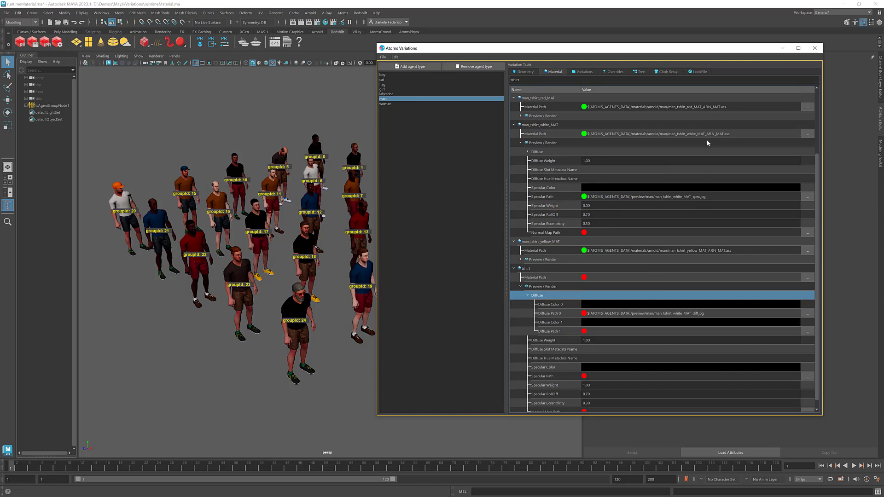
- Copy the man_tshirt_grey_MAT_diff.jpg diffuse path from man_tshirt_grey_MAT into the tshirt material's Diffuse Path 1
{"action": "left_click", "coordinate": [514, 124]}
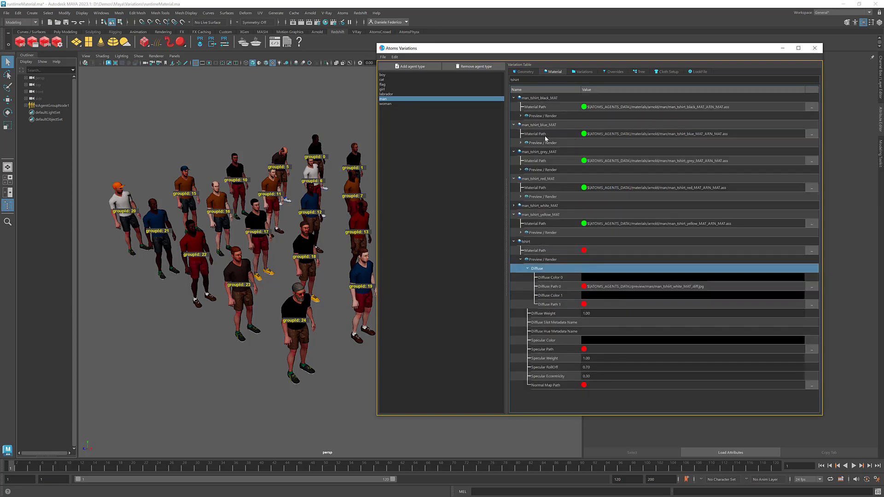
{"action": "left_click", "coordinate": [521, 170]}
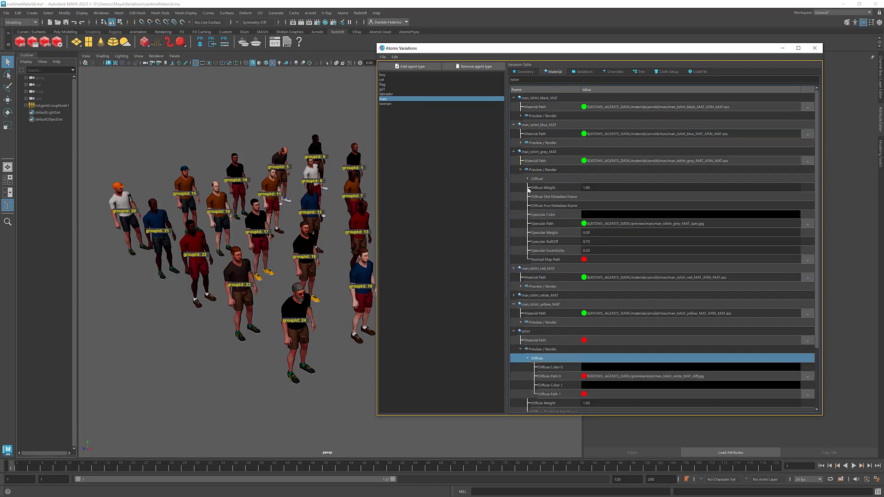
{"action": "left_click", "coordinate": [528, 179]}
{"action": "left_click", "coordinate": [673, 200]}
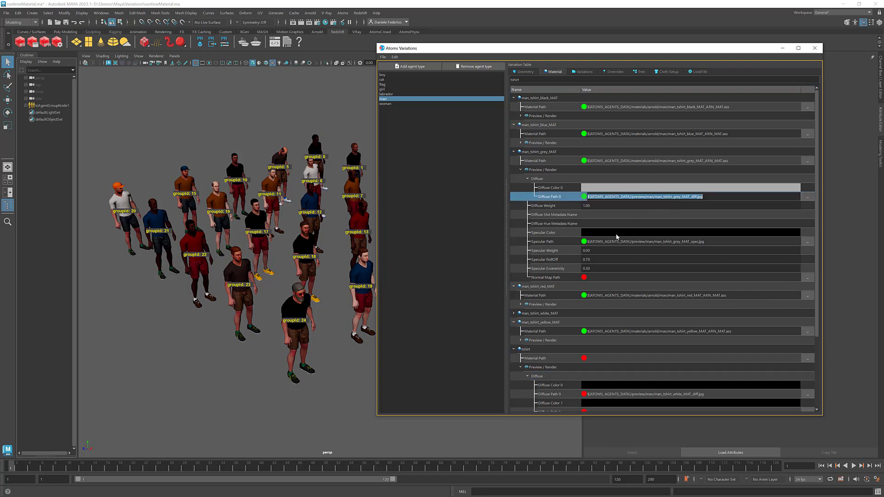
{"action": "double_click", "coordinate": [613, 268]}
{"action": "scroll", "coordinate": [611, 359], "scroll_direction": "down", "scroll_amount": 2}
{"action": "double_click", "coordinate": [615, 358]}
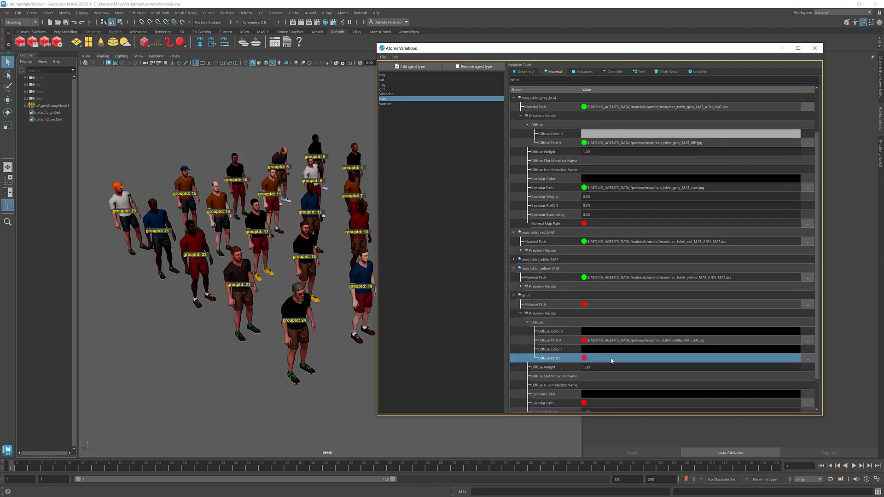
{"action": "type", "text": "$(ATOMS_AGENTS_DATA)/preview/man/man_tshirt_grey_MAT_diff.jpg"}
{"action": "key", "text": "Return"}
- Set the tshirt material's Diffuse Slot Metadata Name to diffuseSlot and its Diffuse Hue Metadata Name to diffuseHue
{"action": "double_click", "coordinate": [608, 376]}
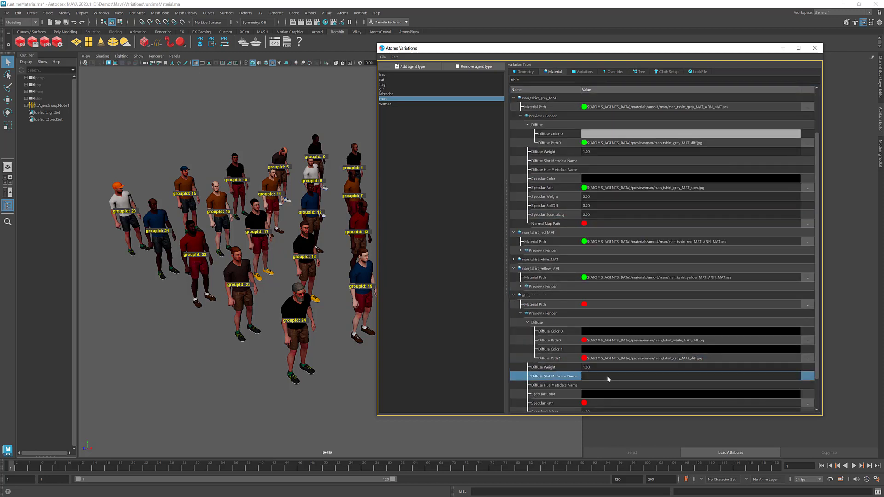
{"action": "type", "text": "diffuseSlot"}
{"action": "key", "text": "Return"}
{"action": "scroll", "coordinate": [608, 376], "scroll_direction": "down", "scroll_amount": 1}
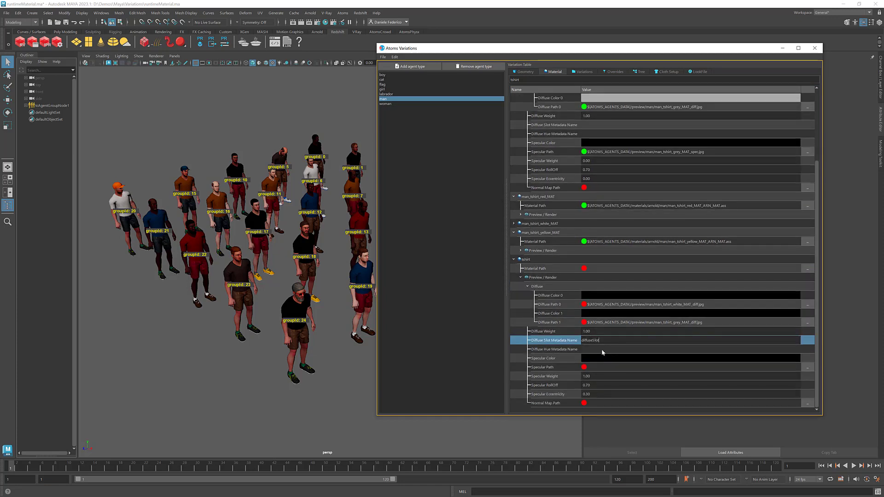
{"action": "double_click", "coordinate": [602, 351]}
{"action": "type", "text": "d"}
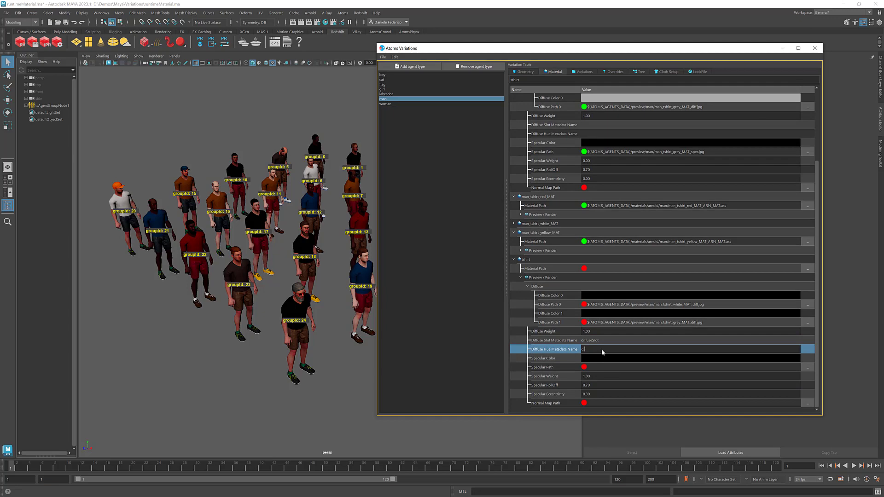
{"action": "type", "text": "iffuseHue"}
{"action": "key", "text": "Return"}
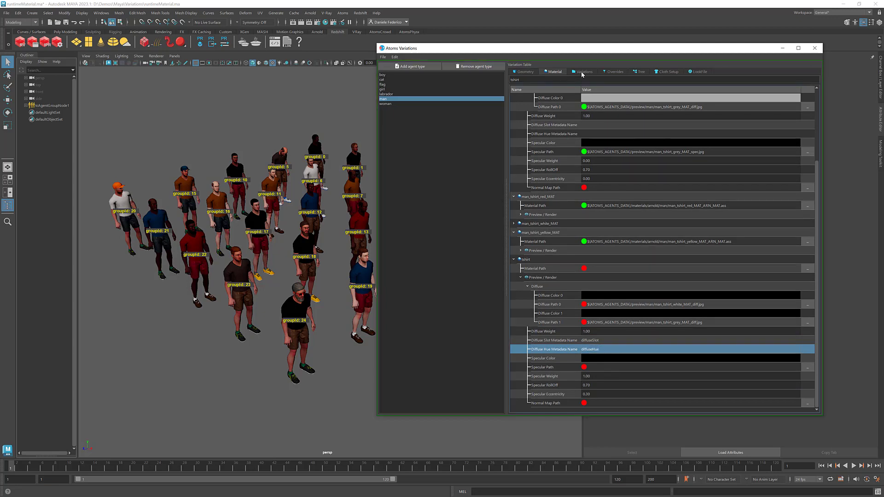
- Assign the tshirt material to the MaterialOverride of tshirt_GEO in the man's casualSummer variation group
{"action": "left_click_drag", "start_coordinate": [587, 49], "coordinate": [584, 47]}
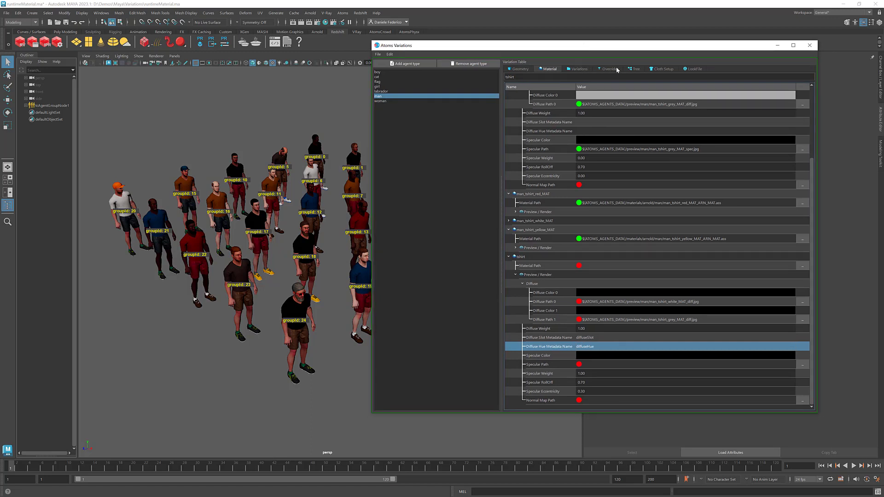
{"action": "left_click", "coordinate": [635, 69]}
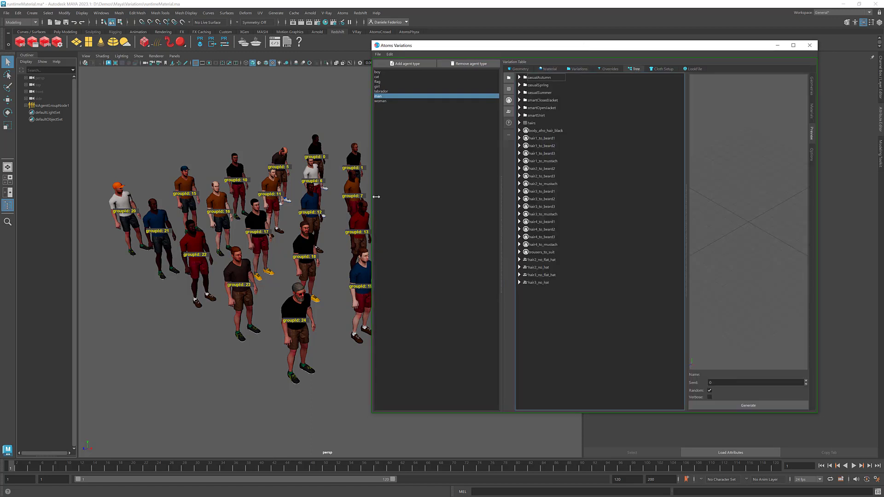
{"action": "left_click", "coordinate": [519, 93]}
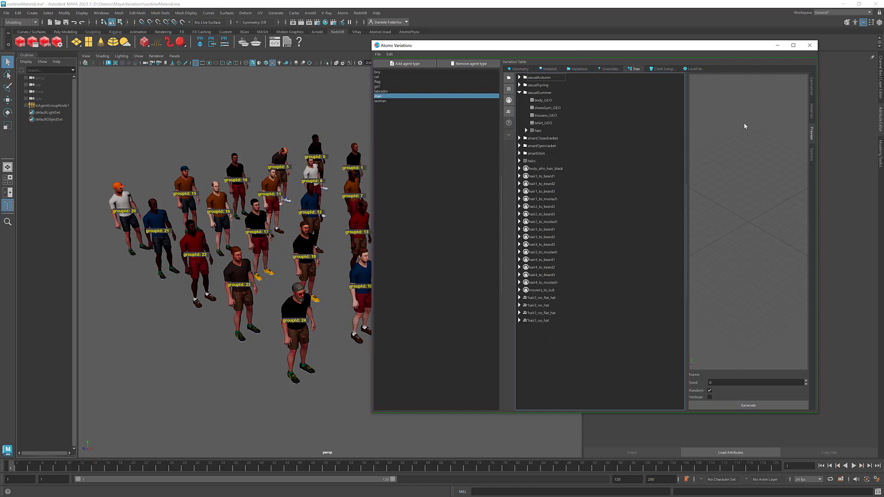
{"action": "left_click", "coordinate": [547, 124]}
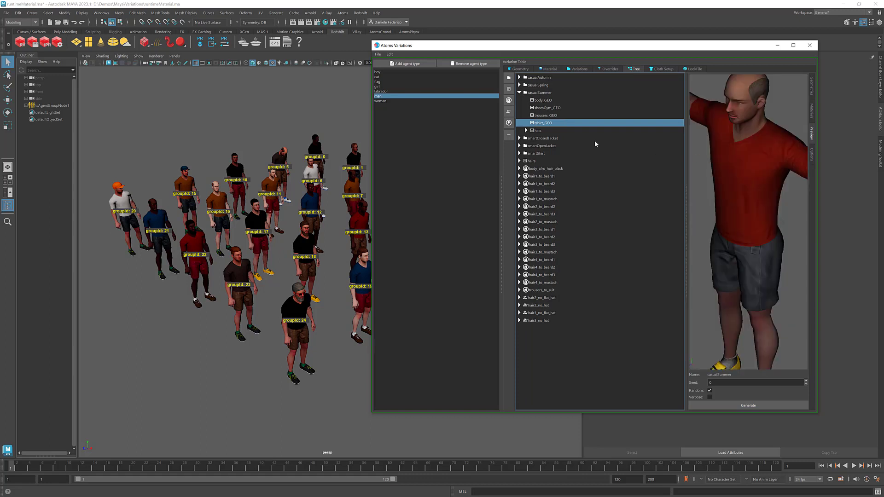
{"action": "left_click", "coordinate": [526, 123]}
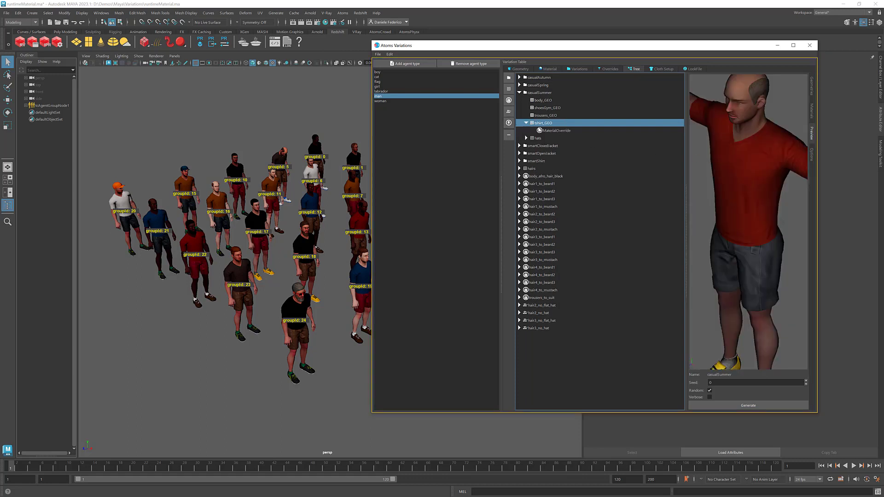
{"action": "left_click", "coordinate": [809, 115]}
{"action": "scroll", "coordinate": [762, 231], "scroll_direction": "down", "scroll_amount": 10}
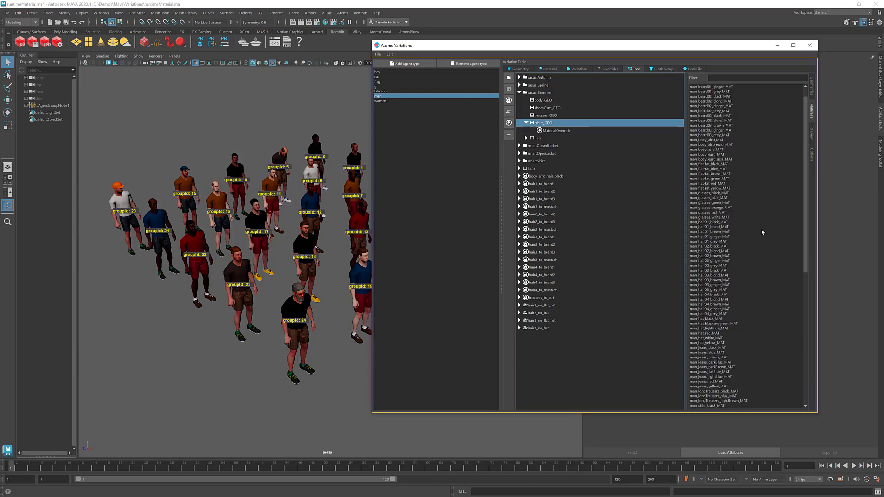
{"action": "left_click_drag", "start_coordinate": [694, 401], "coordinate": [562, 134]}
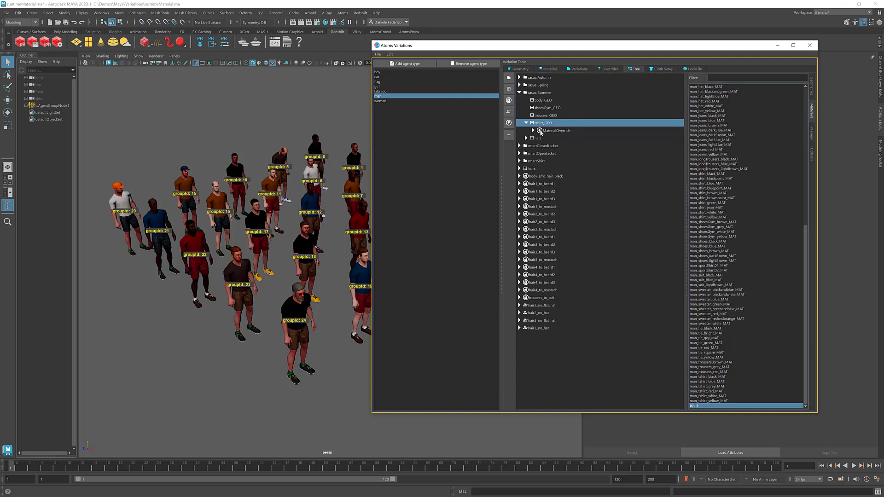
{"action": "left_click", "coordinate": [534, 131]}
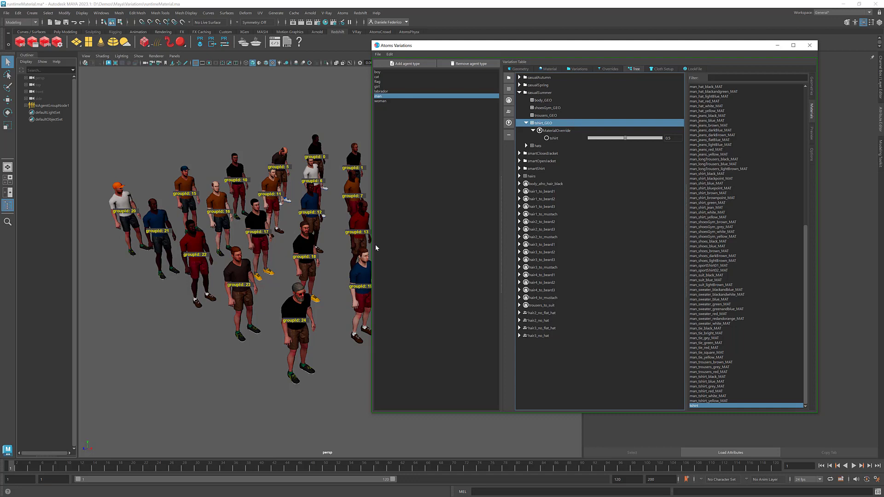
- Select the agent group node tcAgentGroupNode1 and rewind the simulation to the start frame
{"action": "left_click", "coordinate": [521, 69]}
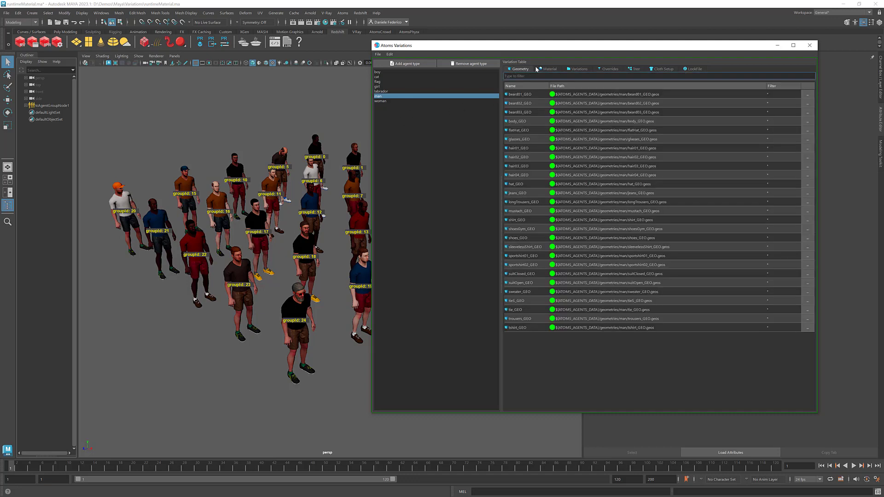
{"action": "left_click", "coordinate": [553, 69]}
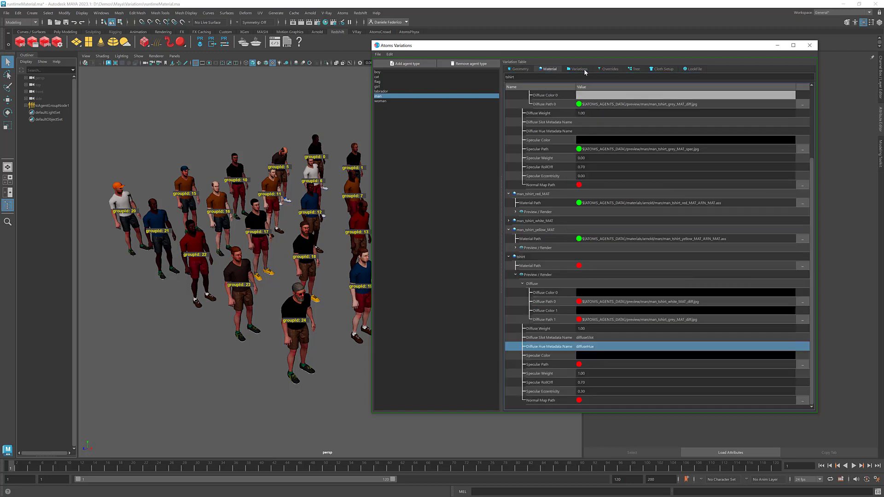
{"action": "left_click", "coordinate": [46, 106]}
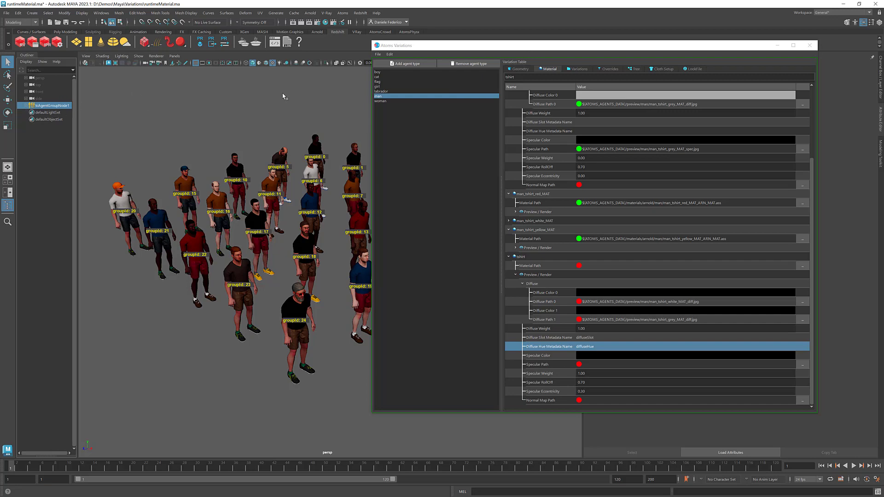
{"action": "left_click_drag", "start_coordinate": [502, 49], "coordinate": [426, 55]}
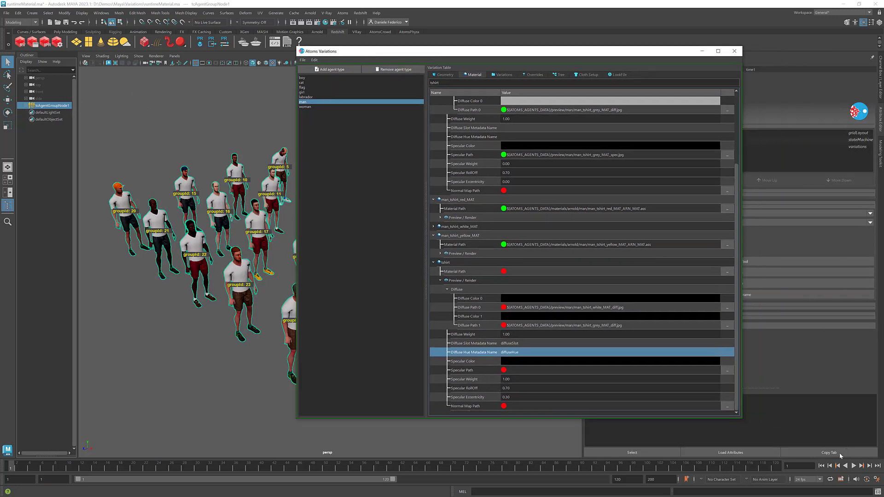
{"action": "left_click", "coordinate": [822, 466]}
{"action": "left_click_drag", "start_coordinate": [491, 53], "coordinate": [559, 43]}
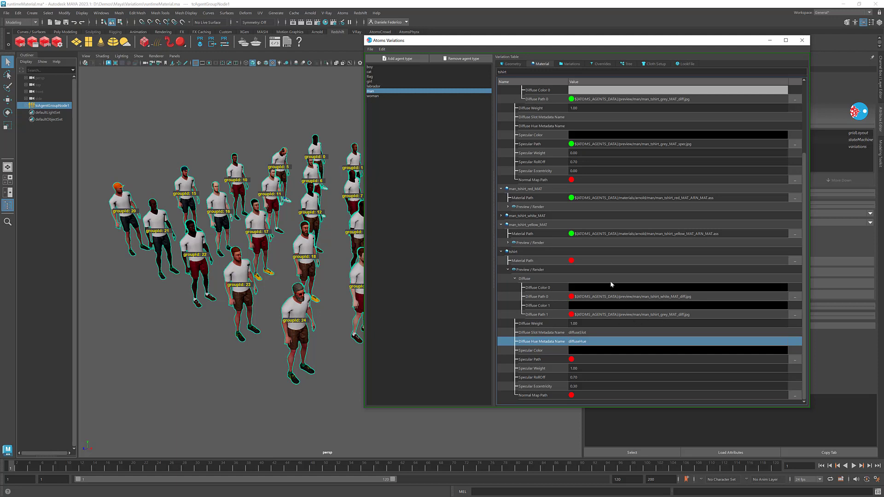
- Copy the diffuse slot metadata name and add an addMetadata behaviour module to the agent group
{"action": "double_click", "coordinate": [585, 332]}
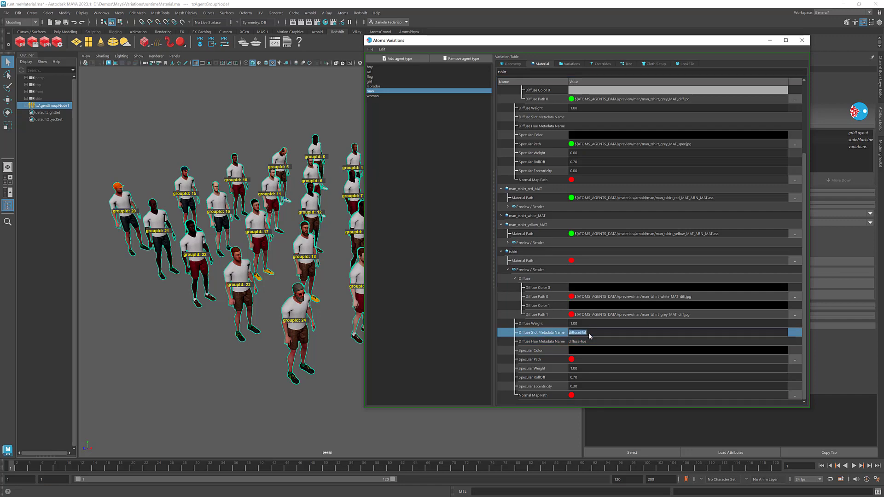
{"action": "left_click_drag", "start_coordinate": [621, 41], "coordinate": [267, 60]}
{"action": "left_click", "coordinate": [616, 180]}
{"action": "type", "text": "addMetadata"}
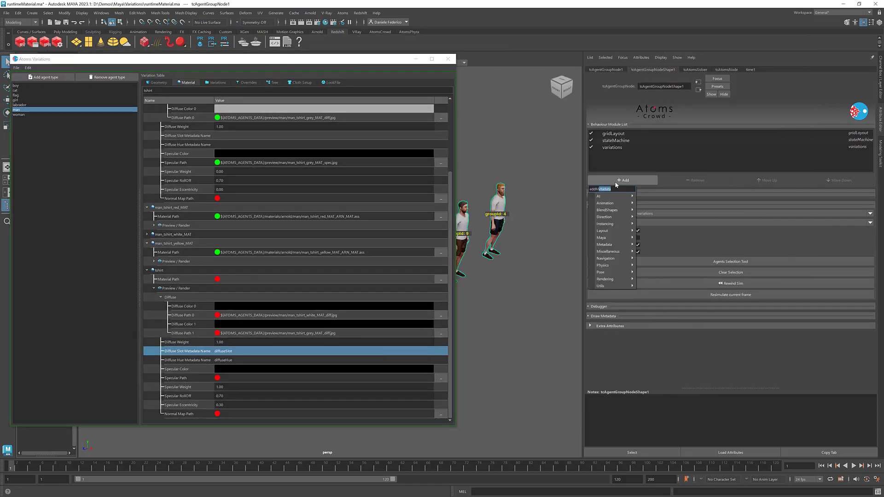
{"action": "key", "text": "Return"}
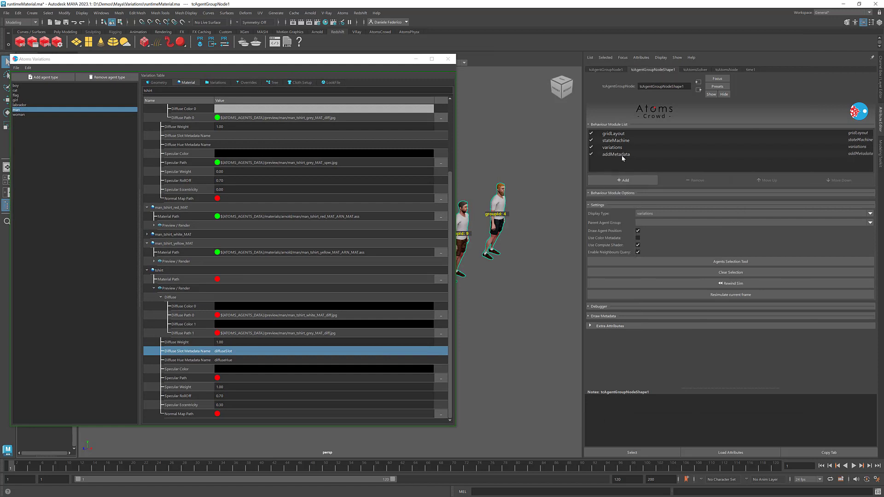
- Name the addMetadata module's metadata diffuseSlot and set its type to int
{"action": "double_click", "coordinate": [644, 211]}
{"action": "type", "text": "diffuseSlot"}
{"action": "left_click", "coordinate": [643, 219]}
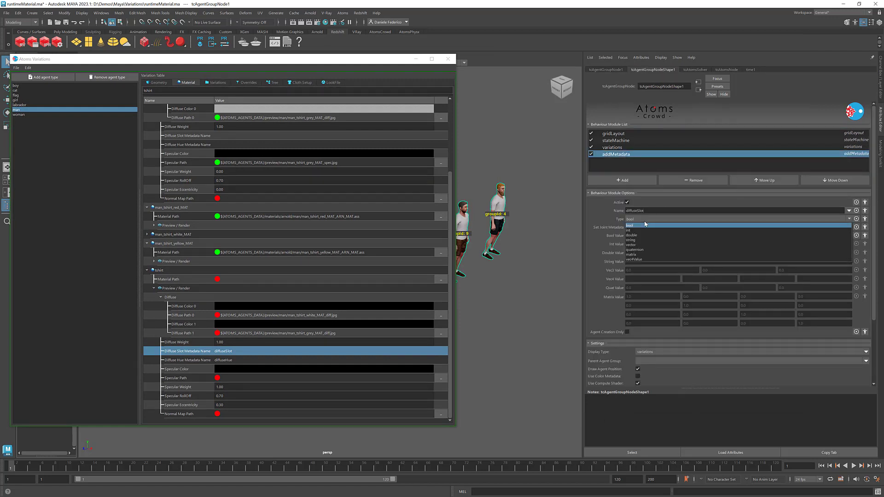
{"action": "left_click", "coordinate": [646, 233]}
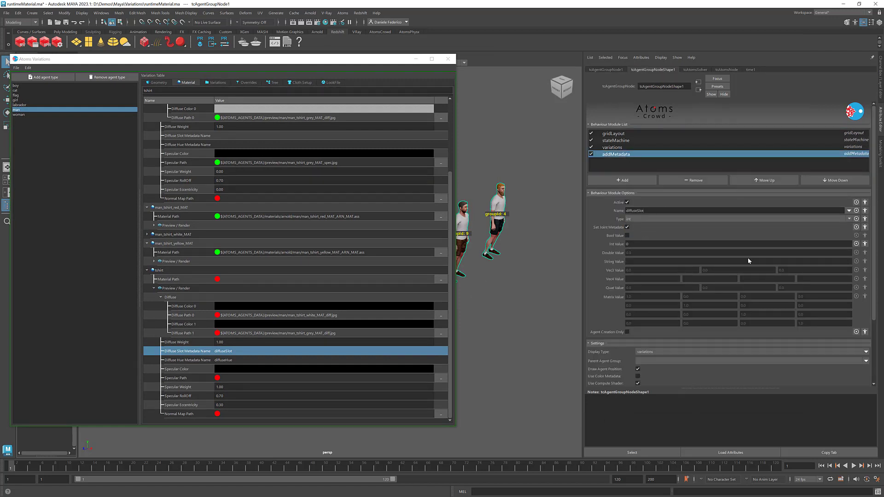
- Switch the diffuseSlot int value to a random range from 0 to 1 and minimize the Atoms Variations window
{"action": "left_click", "coordinate": [856, 243]}
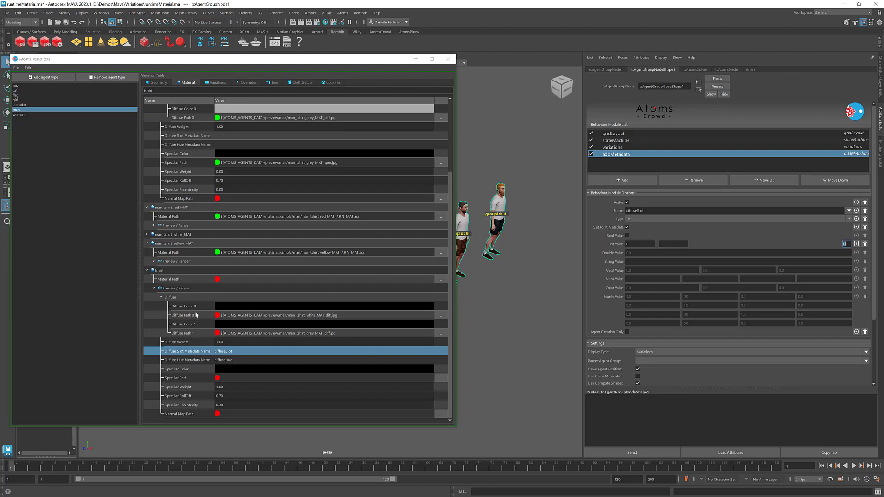
{"action": "left_click_drag", "start_coordinate": [394, 60], "coordinate": [515, 63]}
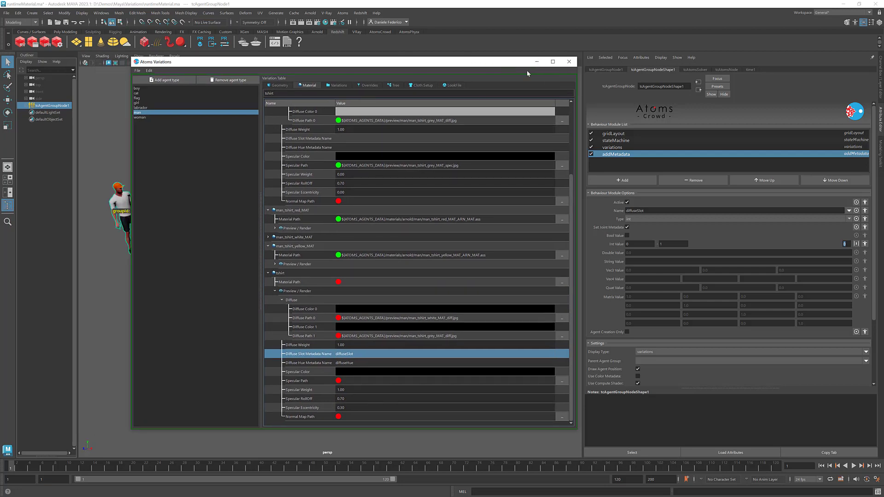
{"action": "left_click", "coordinate": [537, 62]}
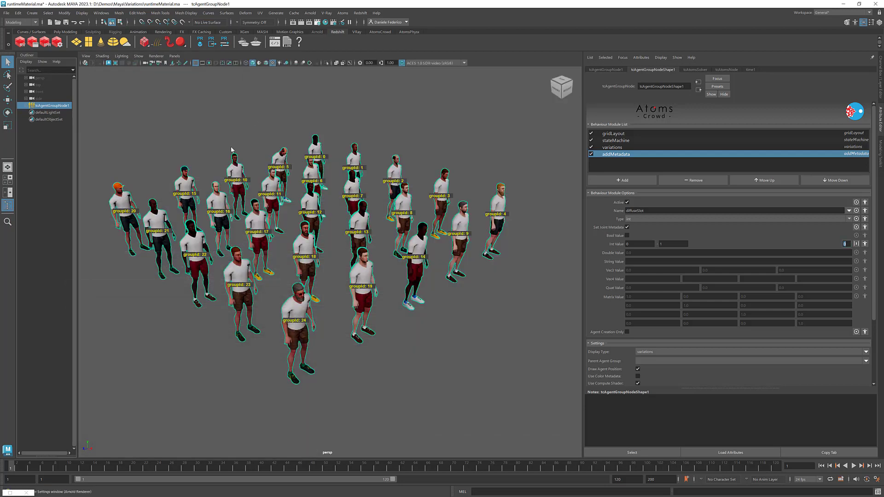
- Add an Arnold sky dome light and render the full scene in the Arnold RenderView
{"action": "left_click", "coordinate": [239, 64]}
{"action": "left_click", "coordinate": [302, 22]}
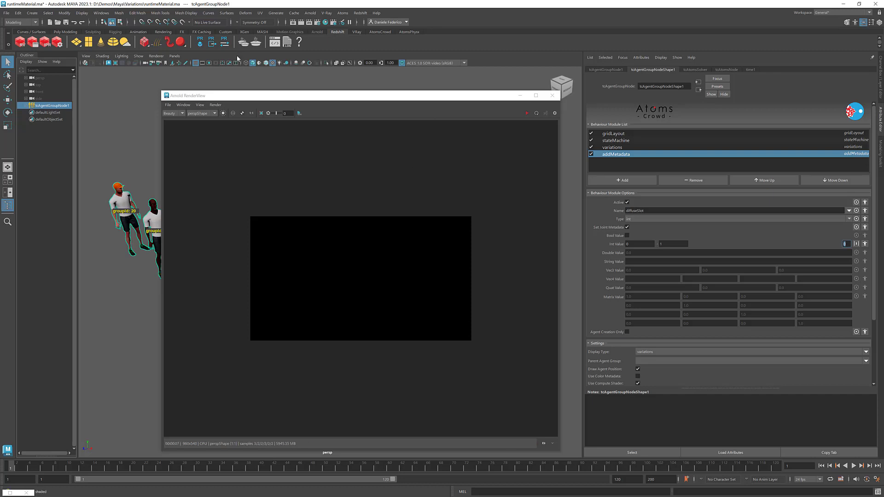
{"action": "left_click", "coordinate": [318, 32]}
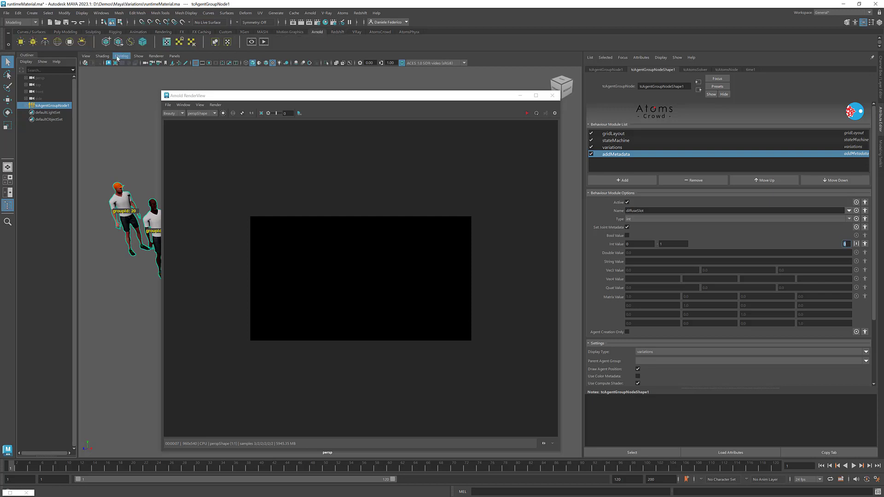
{"action": "left_click", "coordinate": [57, 42]}
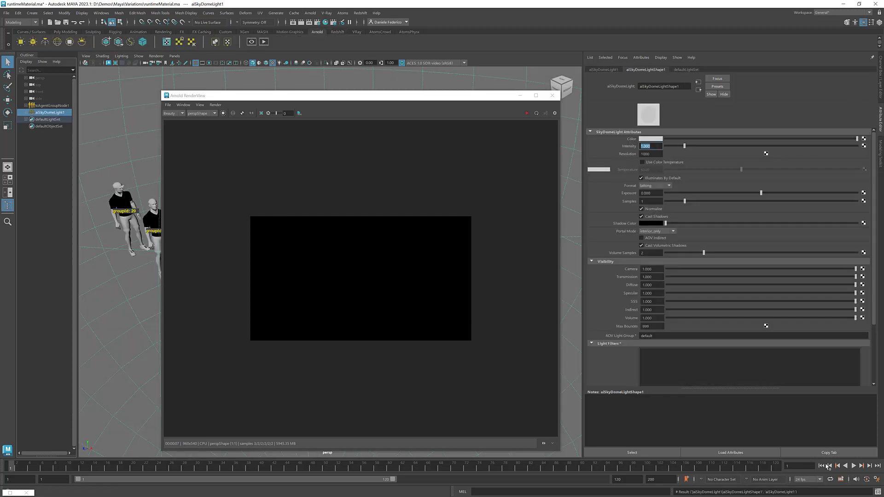
{"action": "left_click", "coordinate": [215, 105]}
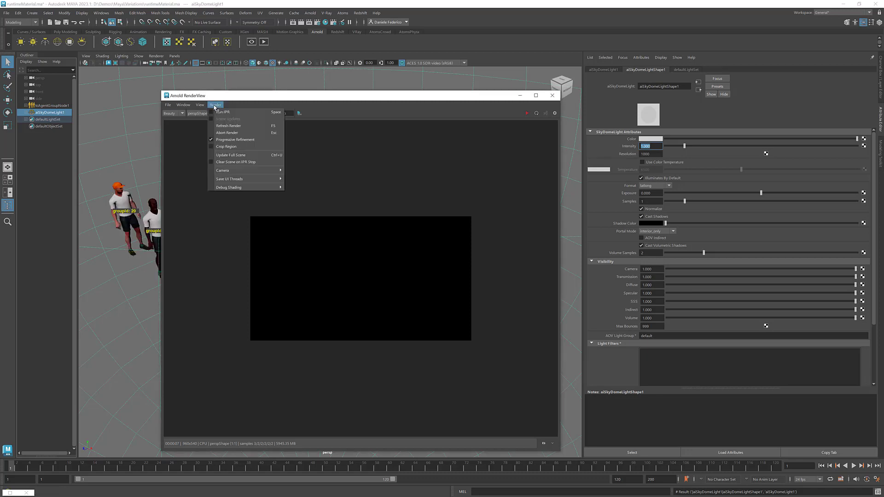
{"action": "left_click", "coordinate": [235, 155]}
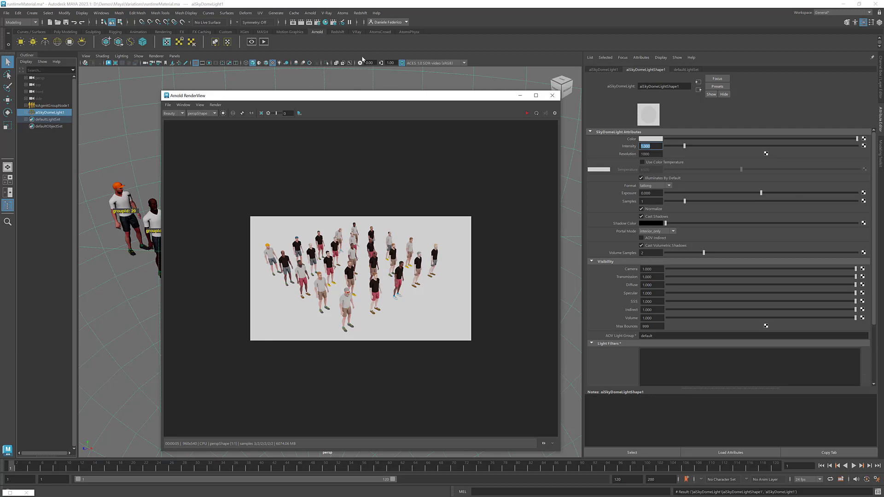
- Reopen Atoms Variations, filter the man's materials by tshirt and expand the tshirt material's diffuse settings
{"action": "left_click", "coordinate": [343, 13]}
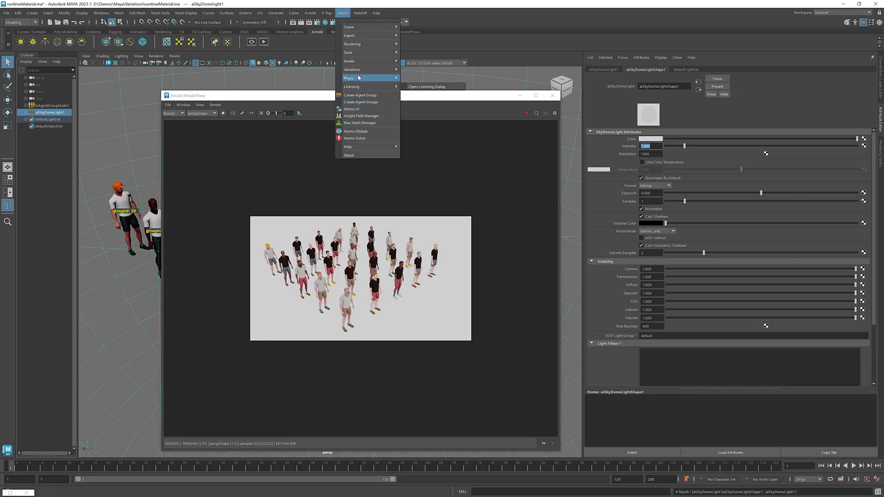
{"action": "mouse_move", "coordinate": [368, 70]}
{"action": "left_click", "coordinate": [433, 70]}
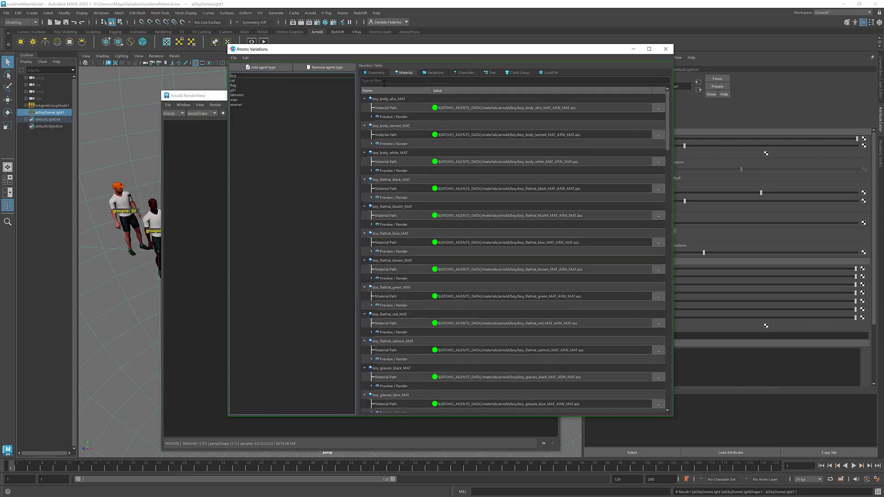
{"action": "left_click", "coordinate": [384, 81]}
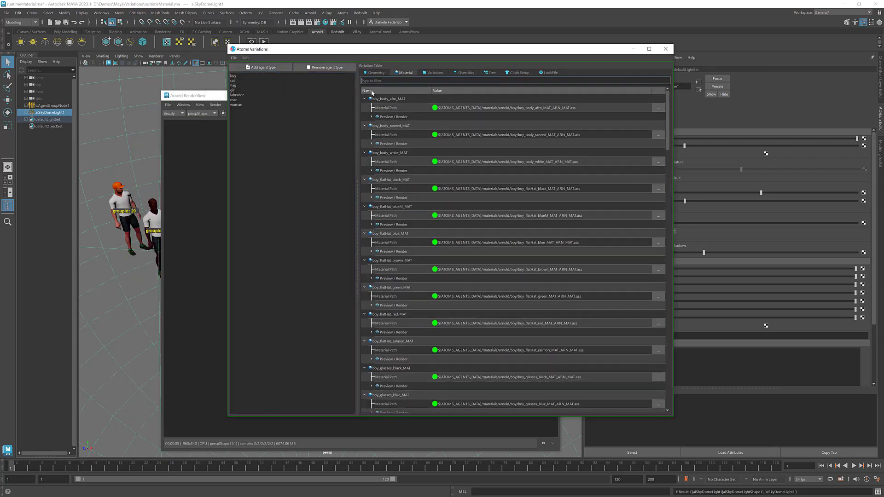
{"action": "left_click", "coordinate": [251, 99]}
{"action": "left_click", "coordinate": [389, 81]}
{"action": "type", "text": "tshirt"}
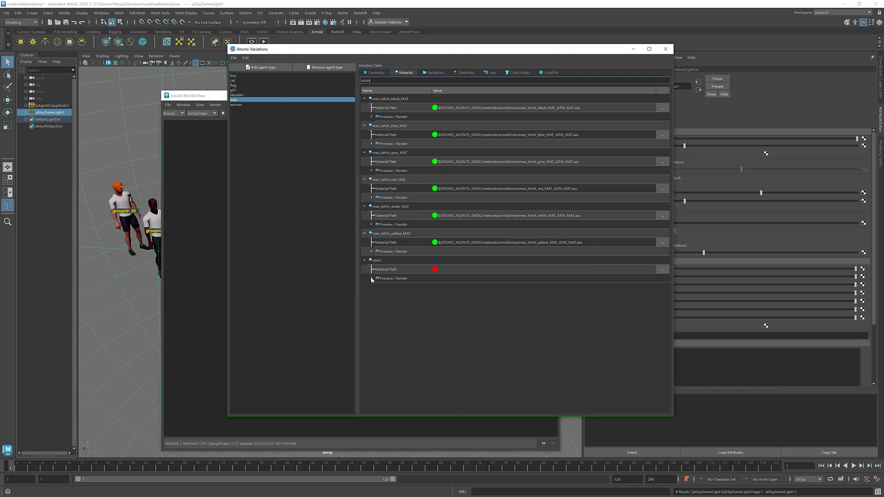
{"action": "left_click", "coordinate": [372, 279]}
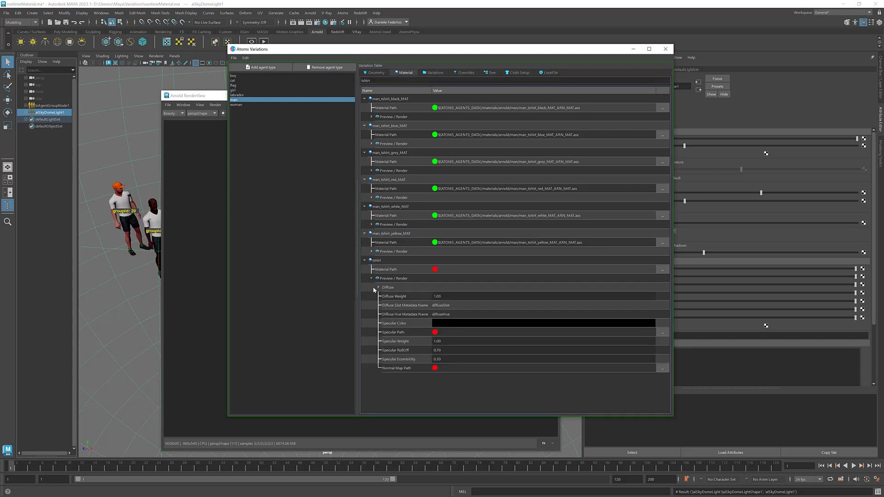
{"action": "left_click", "coordinate": [379, 288]}
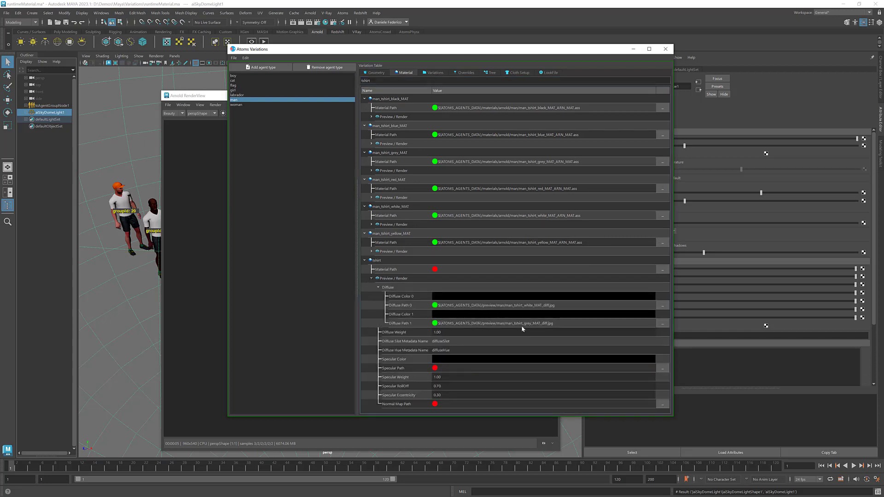
{"action": "left_click_drag", "start_coordinate": [398, 50], "coordinate": [529, 47]}
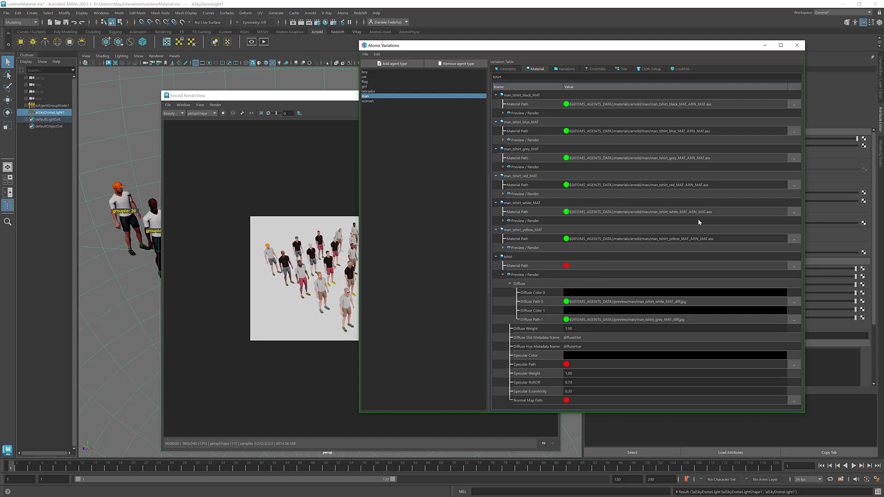
- Clear the tshirt material's Diffuse Path 1 and set Diffuse Color 1 to yellow #d0e026
{"action": "double_click", "coordinate": [669, 321]}
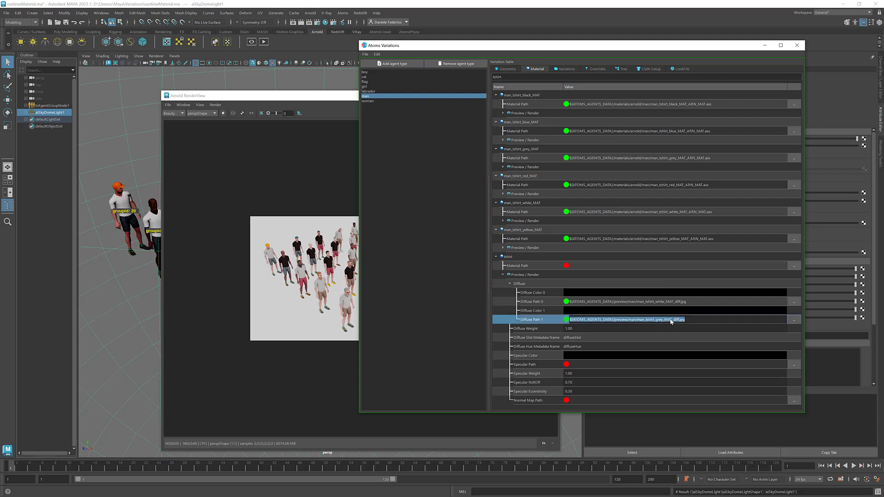
{"action": "key", "text": "BackSpace"}
{"action": "double_click", "coordinate": [676, 311]}
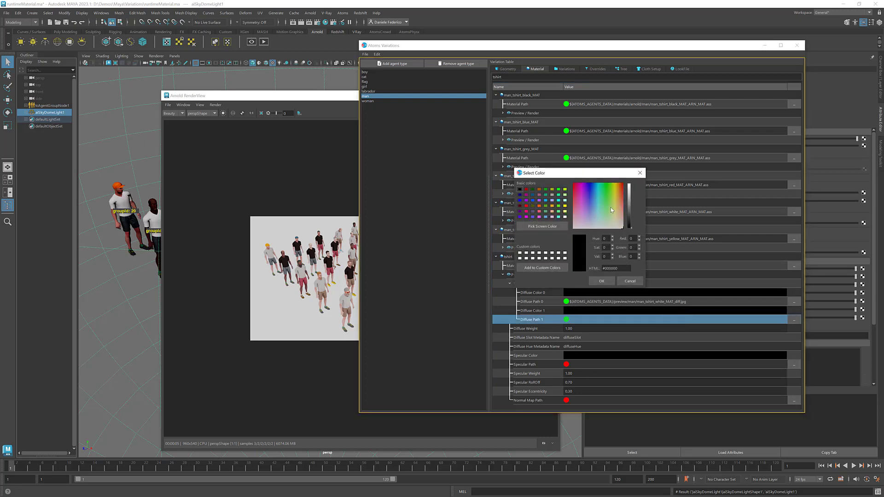
{"action": "left_click", "coordinate": [614, 190]}
{"action": "left_click", "coordinate": [629, 189]}
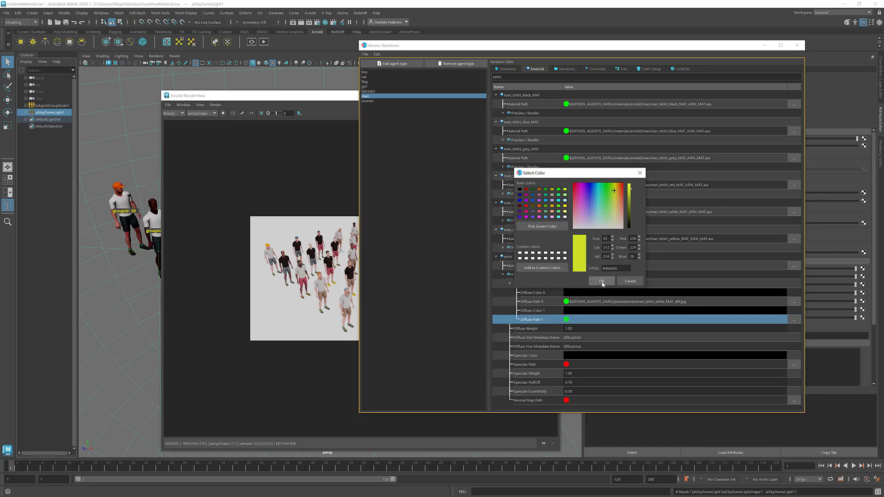
{"action": "left_click", "coordinate": [602, 281]}
- Clear the tshirt material's Diffuse Path 0 and set Diffuse Color 0 to pink #c35983
{"action": "double_click", "coordinate": [662, 303]}
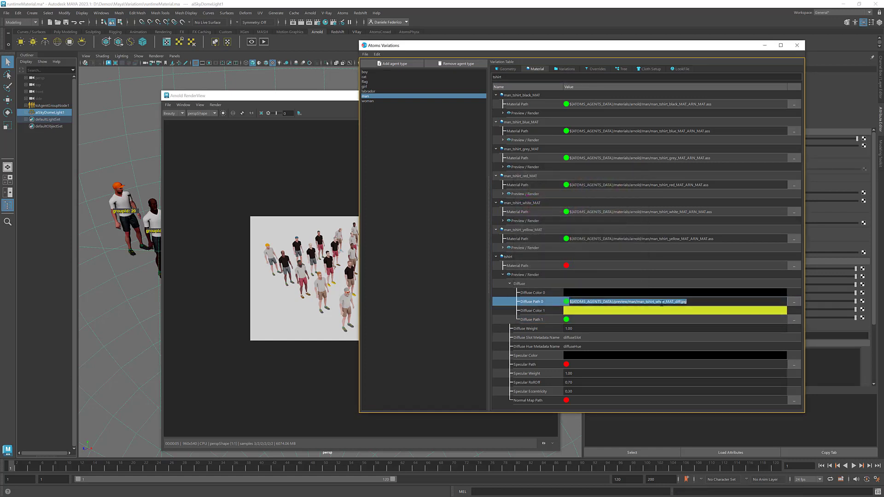
{"action": "key", "text": "BackSpace"}
{"action": "double_click", "coordinate": [657, 293]}
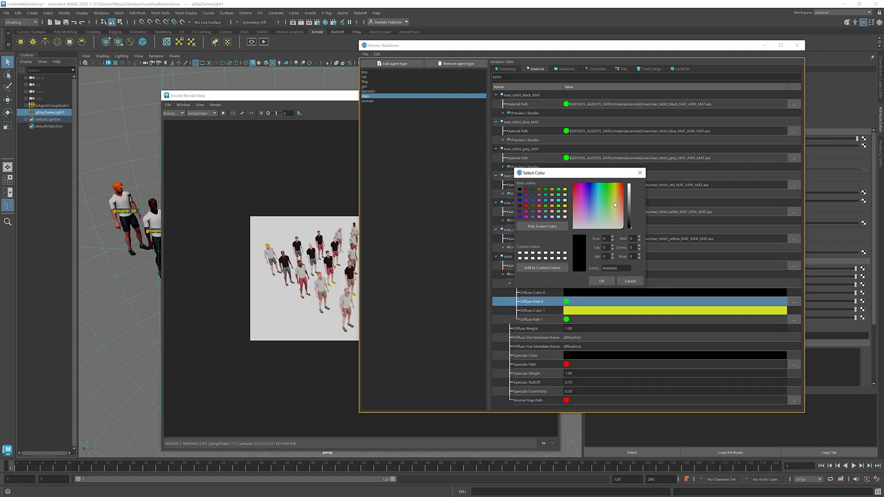
{"action": "left_click", "coordinate": [591, 192]}
{"action": "left_click", "coordinate": [582, 199]}
{"action": "mouse_move", "coordinate": [582, 200]}
{"action": "left_mouse_down"}
{"action": "mouse_move", "coordinate": [622, 214]}
{"action": "mouse_move", "coordinate": [614, 213]}
{"action": "mouse_move", "coordinate": [632, 198]}
{"action": "mouse_move", "coordinate": [593, 214]}
{"action": "mouse_move", "coordinate": [577, 205]}
{"action": "left_mouse_up"}
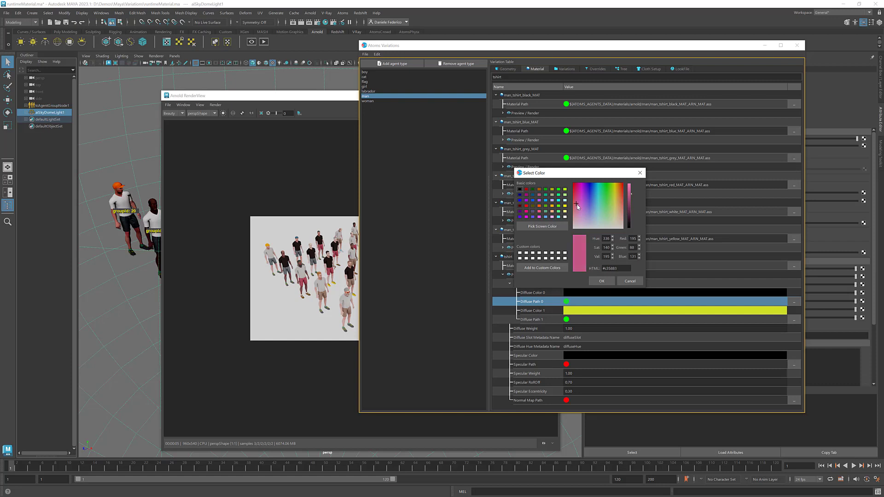
{"action": "left_click", "coordinate": [603, 281]}
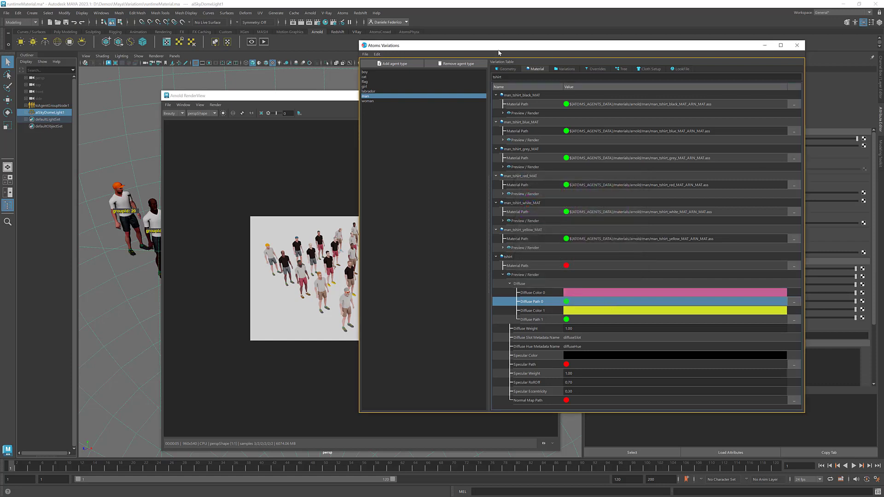
- Update the full scene render with the two solid t-shirt colors and minimize the Atoms Variations window
{"action": "left_click_drag", "start_coordinate": [509, 49], "coordinate": [564, 37]}
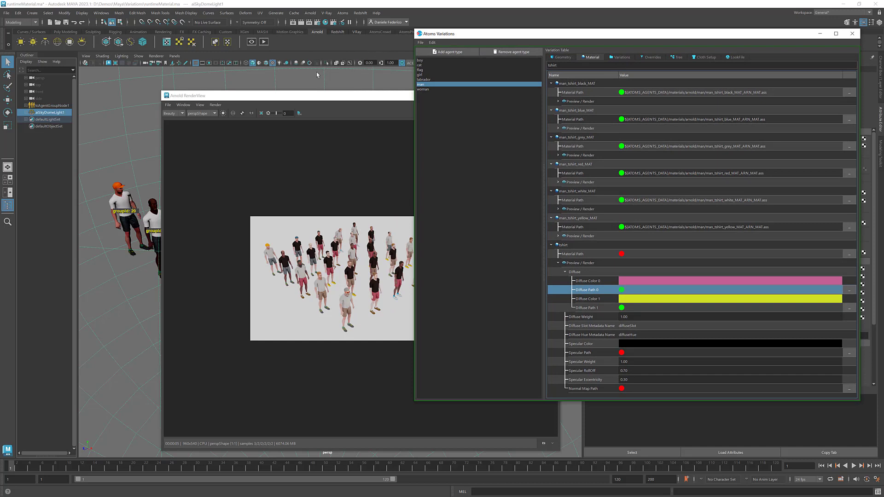
{"action": "left_click", "coordinate": [215, 105]}
{"action": "left_click", "coordinate": [222, 154]}
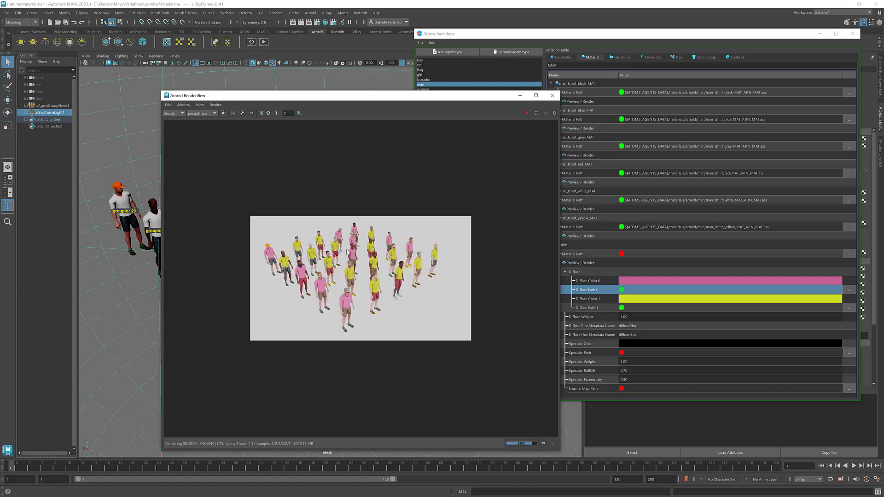
{"action": "left_click_drag", "start_coordinate": [426, 107], "coordinate": [331, 96]}
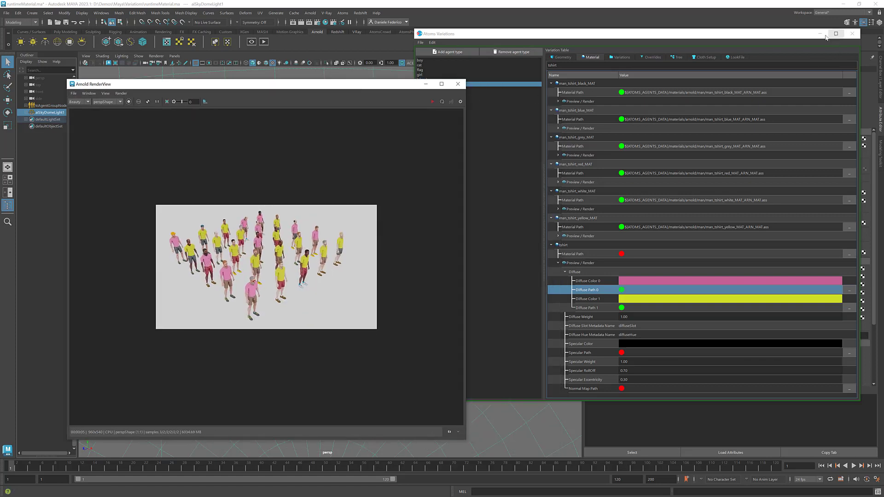
{"action": "left_click", "coordinate": [822, 37]}
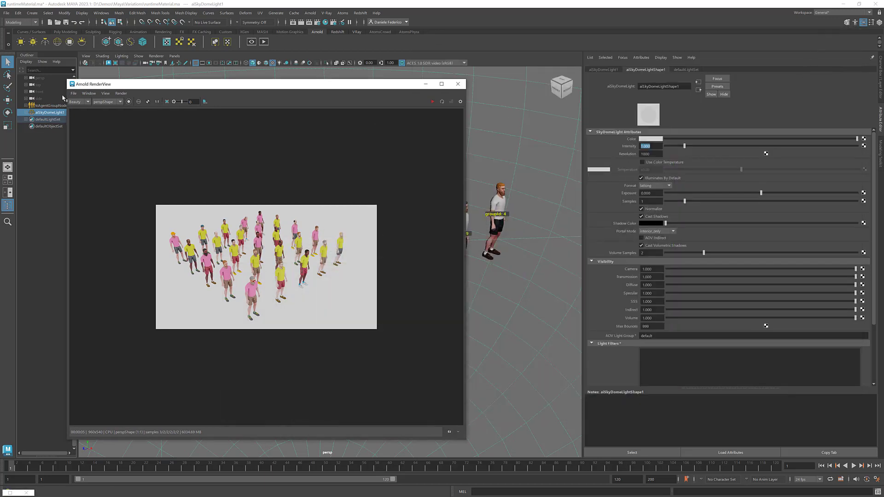
- Add a second addMetadata behaviour module to the agent group tcAgentGroupNode1
{"action": "left_click", "coordinate": [58, 106]}
{"action": "left_click", "coordinate": [625, 180]}
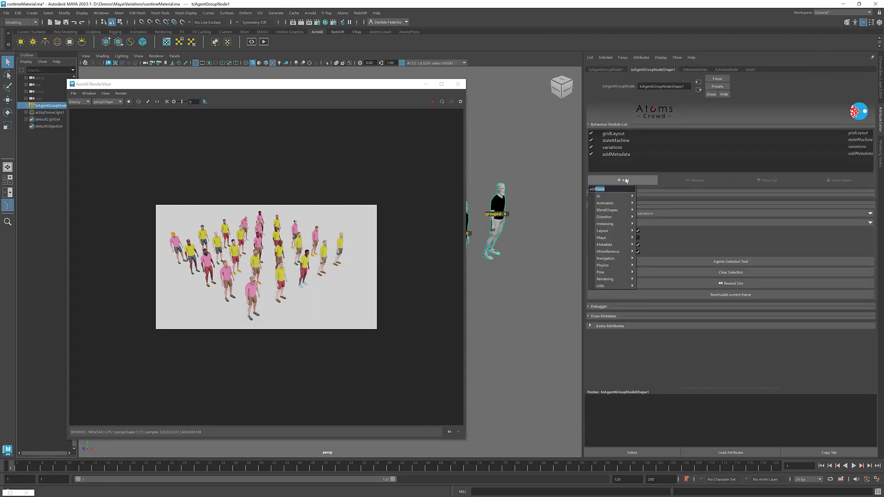
{"action": "type", "text": "add"}
{"action": "key", "text": "Return"}
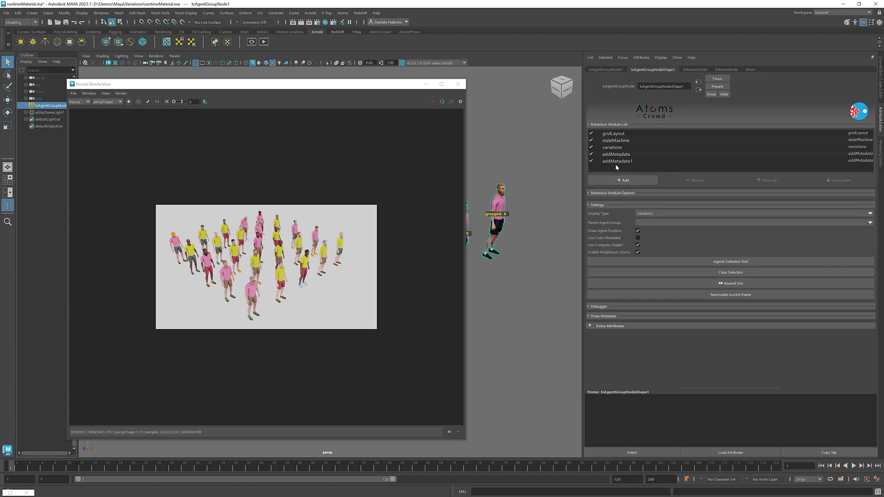
- Name the second addMetadata module's metadata diffuseHue, copied from the tshirt material, and set its type to int
{"action": "left_click", "coordinate": [615, 162]}
{"action": "double_click", "coordinate": [629, 211]}
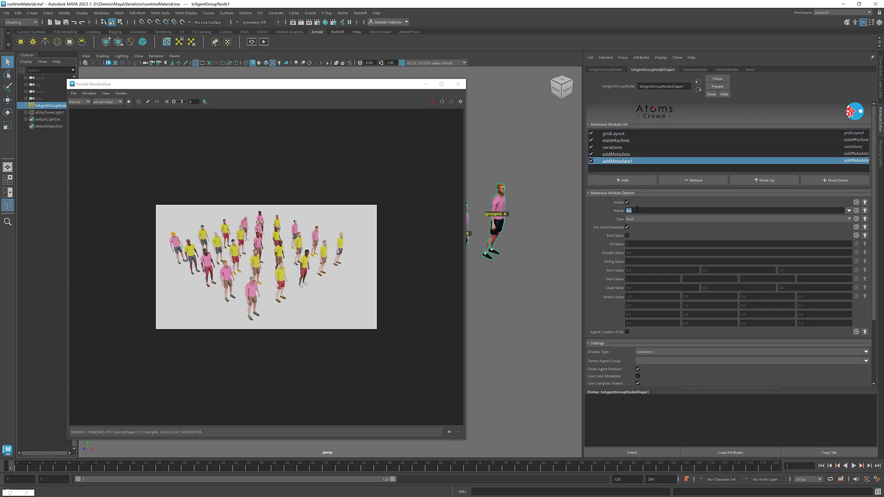
{"action": "type", "text": "diffuseSlot"}
{"action": "key", "text": "BackSpace"}
{"action": "left_click", "coordinate": [10, 492]}
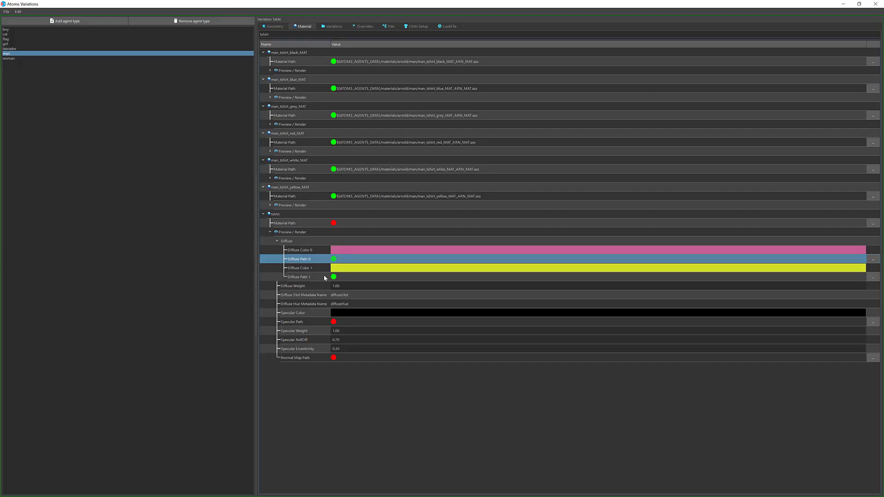
{"action": "double_click", "coordinate": [350, 304]}
{"action": "left_click", "coordinate": [859, 4]}
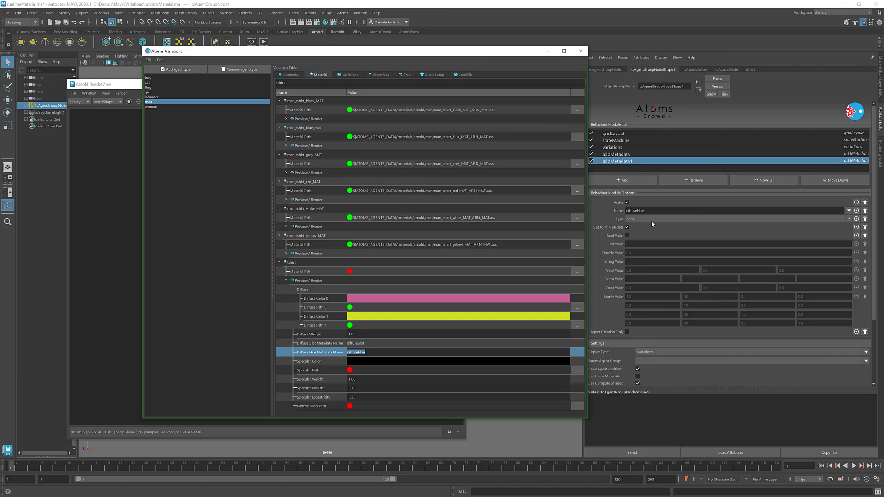
{"action": "left_click", "coordinate": [652, 221]}
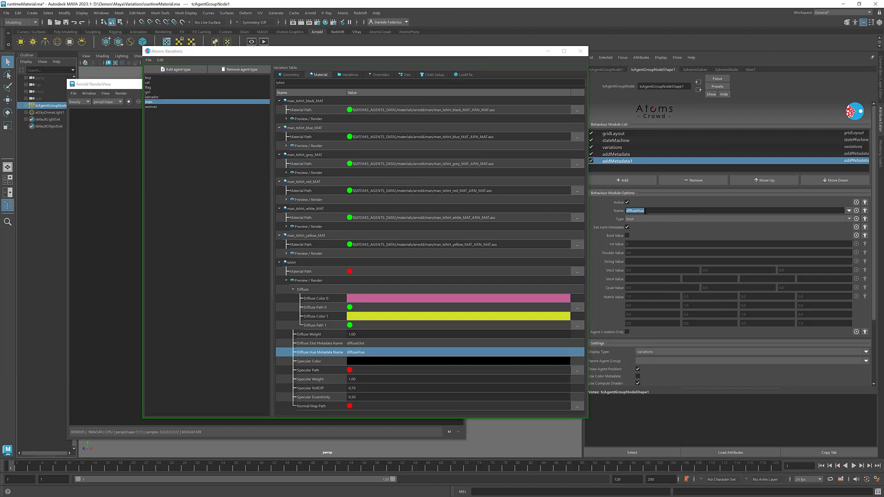
{"action": "left_click", "coordinate": [649, 219]}
{"action": "left_click", "coordinate": [651, 230]}
- Set the diffuseHue int value to a random range from 0 to 360
{"action": "double_click", "coordinate": [632, 244]}
{"action": "type", "text": "2"}
{"action": "key", "text": "Return"}
{"action": "double_click", "coordinate": [665, 244]}
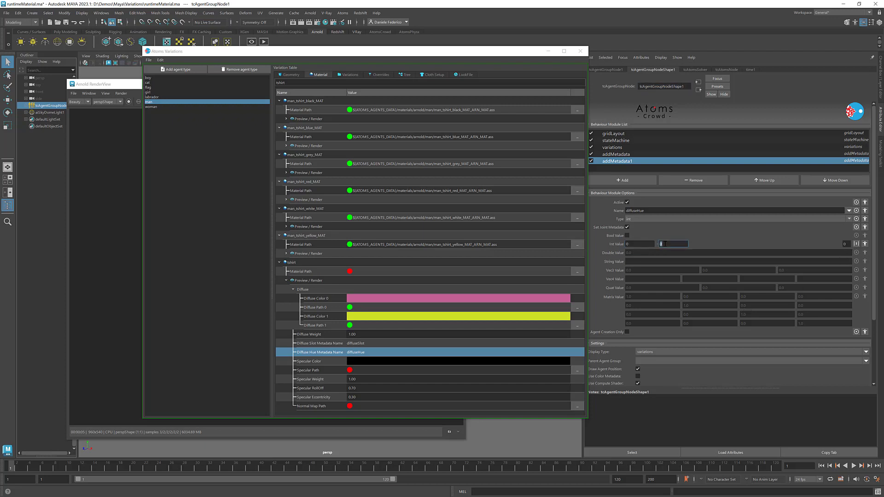
{"action": "type", "text": "36"}
- Minimize the Atoms Variations window and re-render the full scene with the randomized diffuseHue metadata
{"action": "left_click", "coordinate": [548, 51]}
{"action": "left_click", "coordinate": [121, 93]}
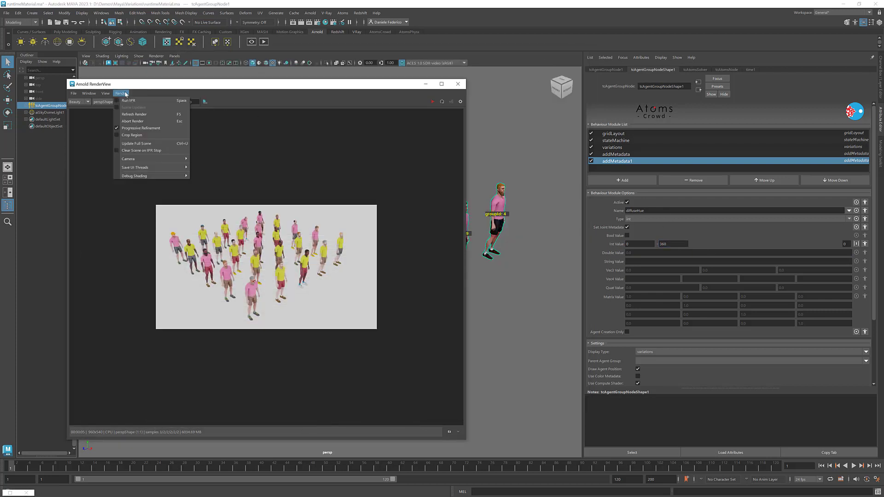
{"action": "left_click", "coordinate": [147, 144]}
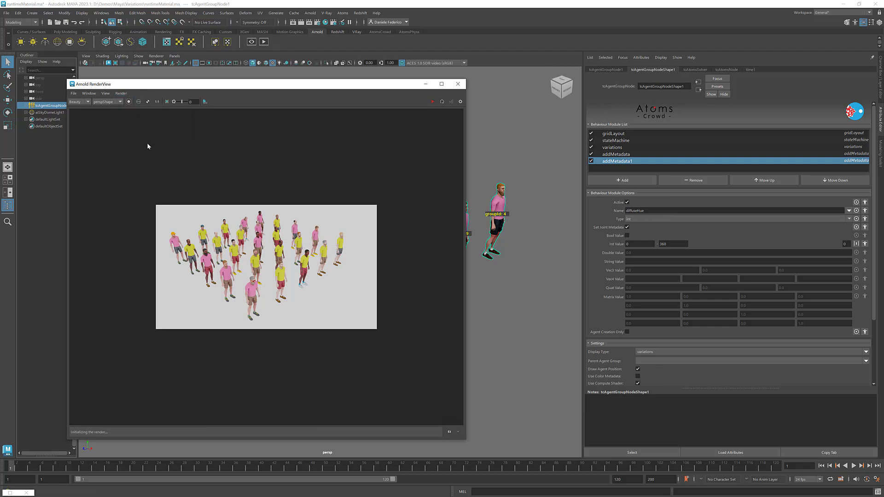